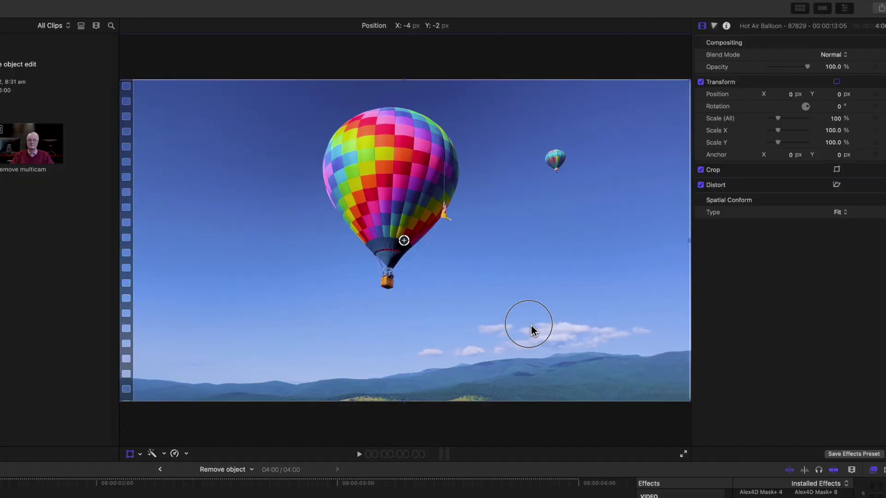
Step: Offset the clip up and to the right in the viewer until sky covers the small balloon
drag(523, 329, 652, 238)
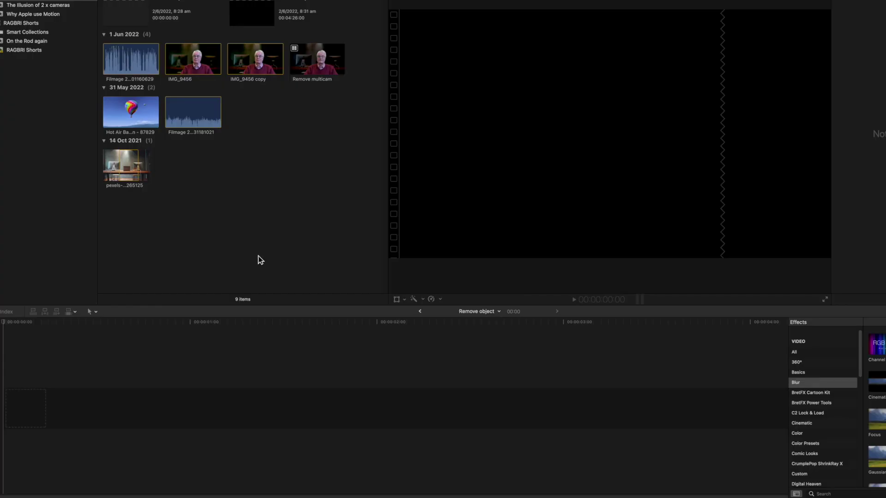
Step: Add the Hot Air Balloon clip from the browser to the Remove object timeline
click(148, 119)
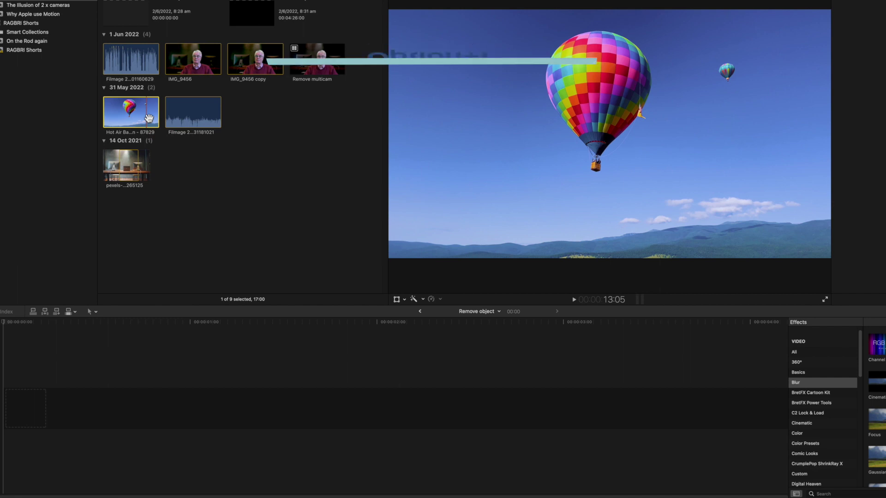
key(alt+f)
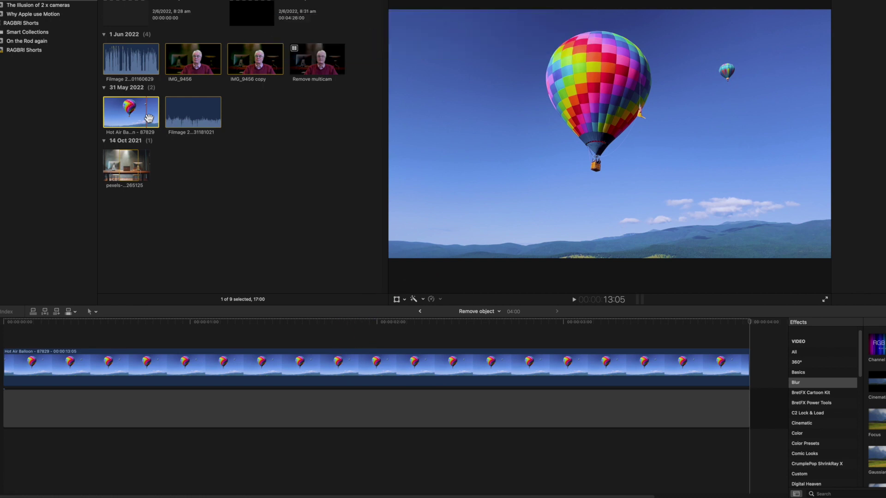
Step: Overwrite the balloon clip onto the primary storyline and Option-drag a duplicate directly beneath it
right_click(284, 374)
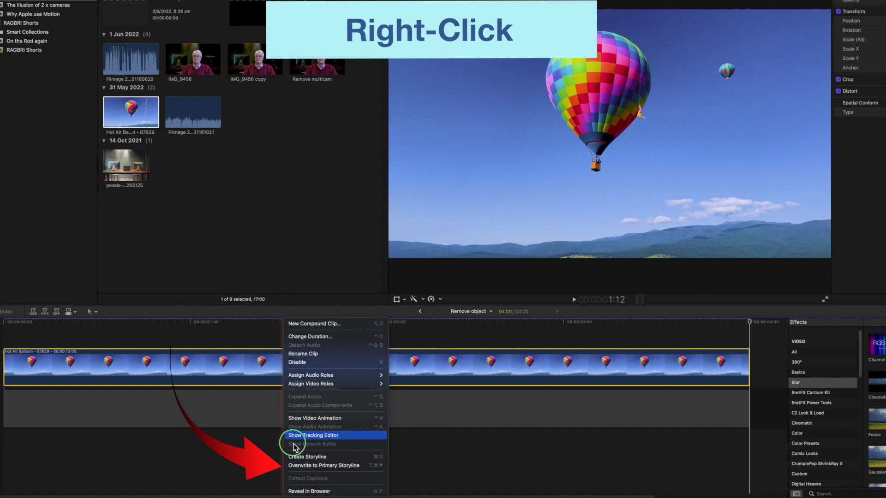
click(361, 465)
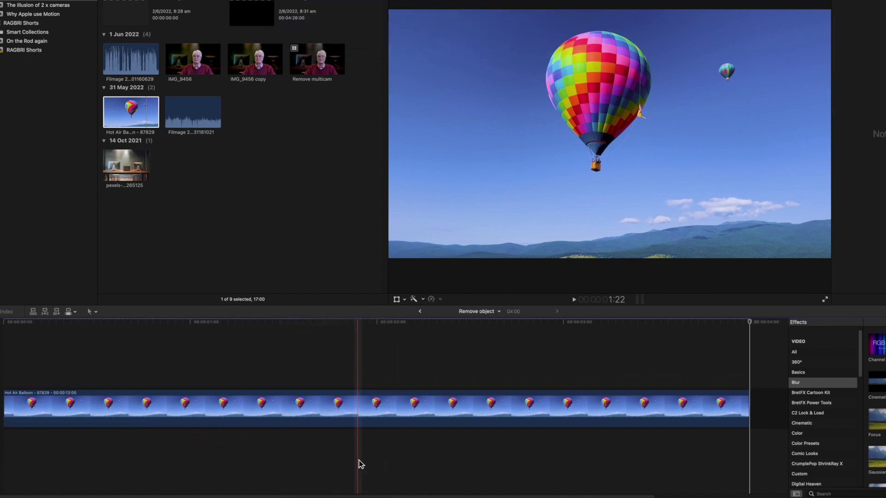
click(345, 412)
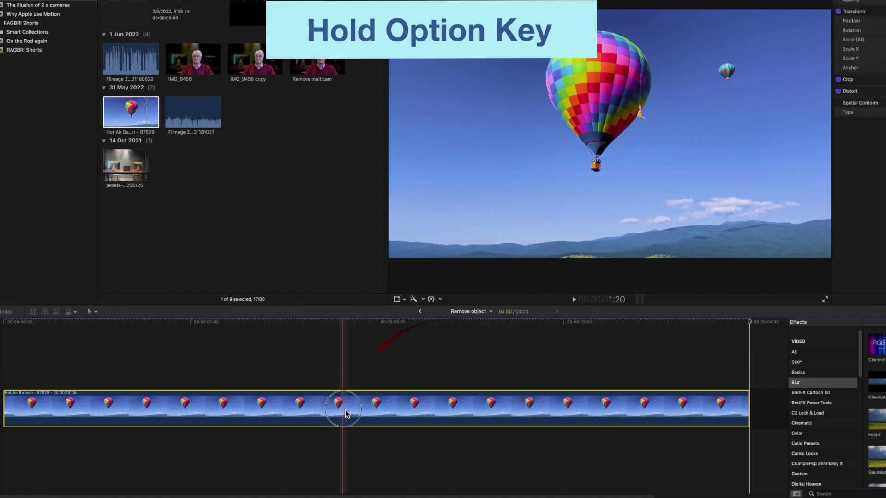
drag(345, 410, 348, 447)
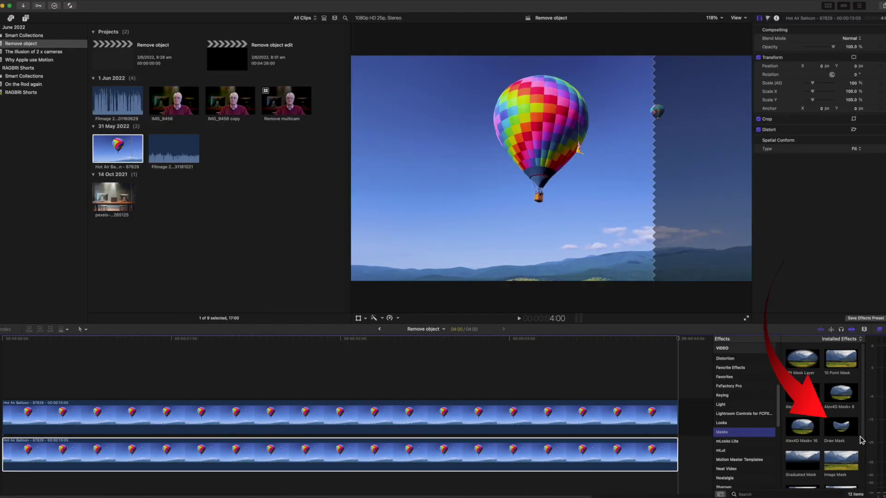
Step: Apply a Shape Mask from the Masks effects to the upper balloon clip
click(846, 432)
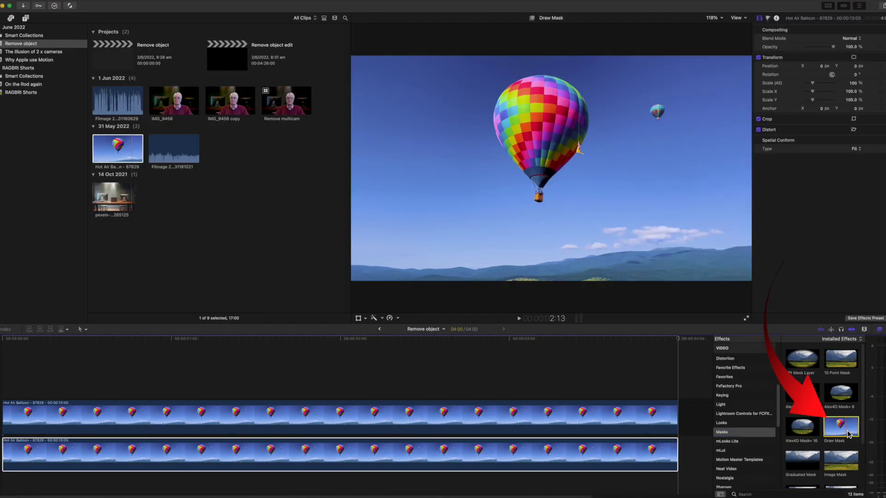
scroll(830, 433, down, 3)
drag(802, 466, 493, 424)
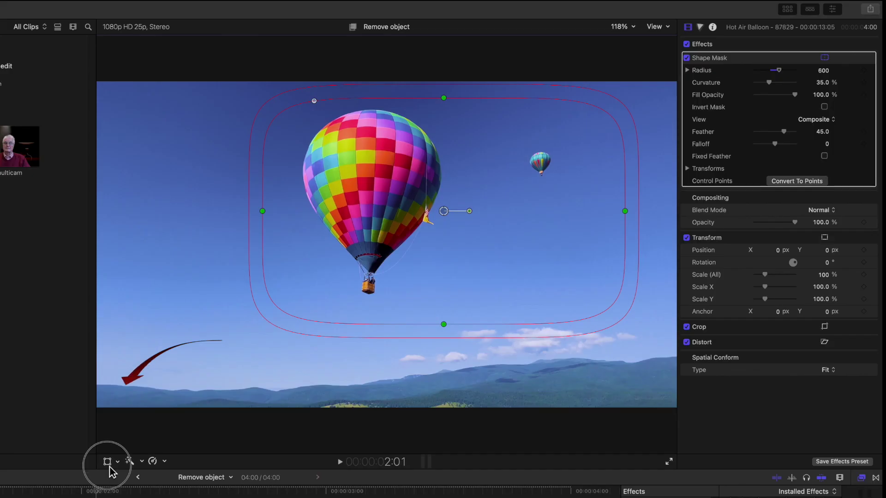
Step: Narrow the shape mask from the left and shorten it from the top around the small balloon
click(358, 318)
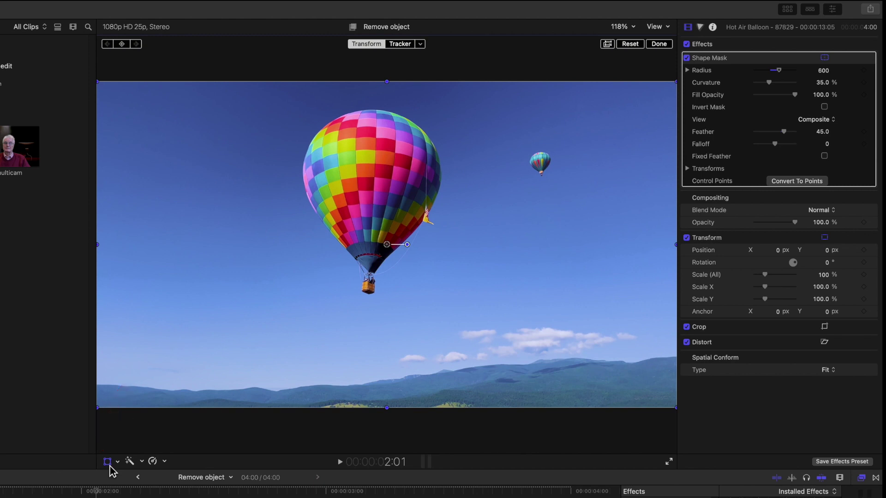
click(109, 464)
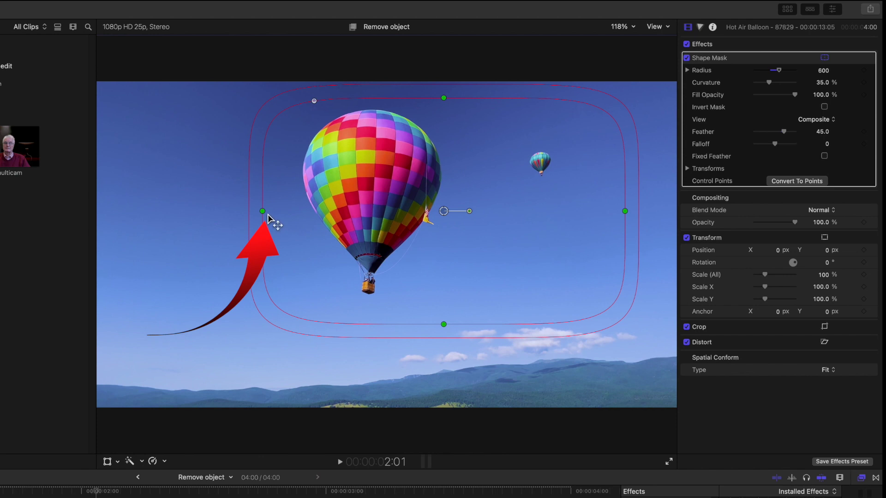
drag(262, 210, 397, 212)
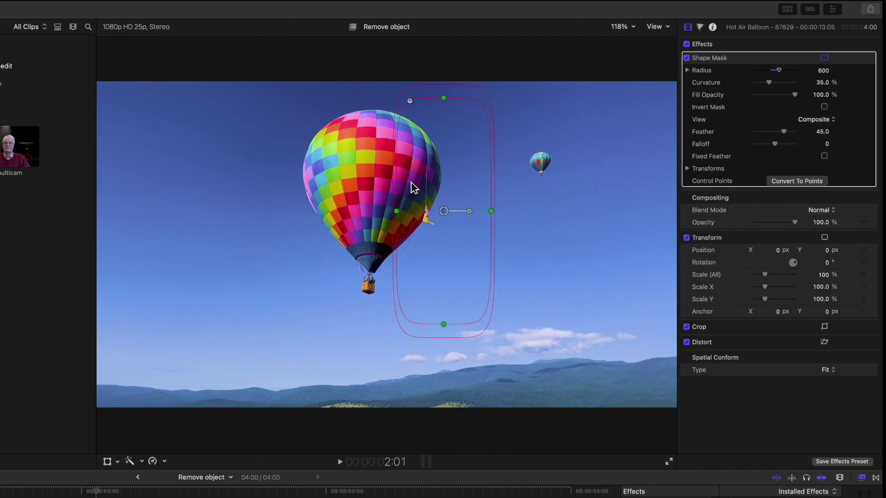
drag(443, 98, 549, 155)
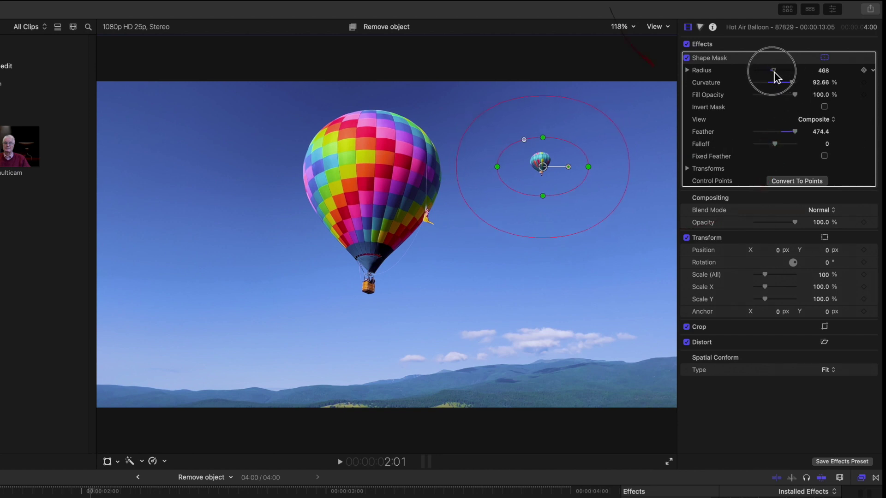
Step: Set the mask radius to 471, lower its feather, and invert the shape mask
drag(774, 76, 777, 80)
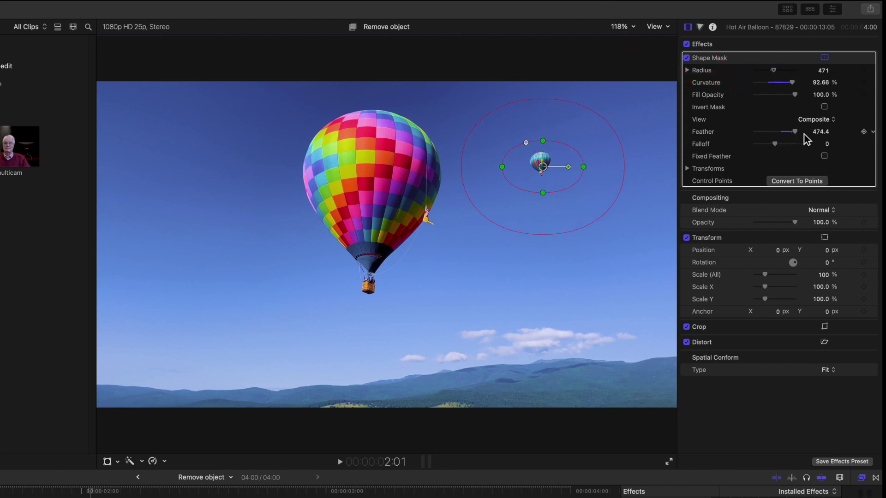
mouse_move(797, 134)
mouse_down()
mouse_move(781, 134)
mouse_move(813, 132)
mouse_up()
click(824, 107)
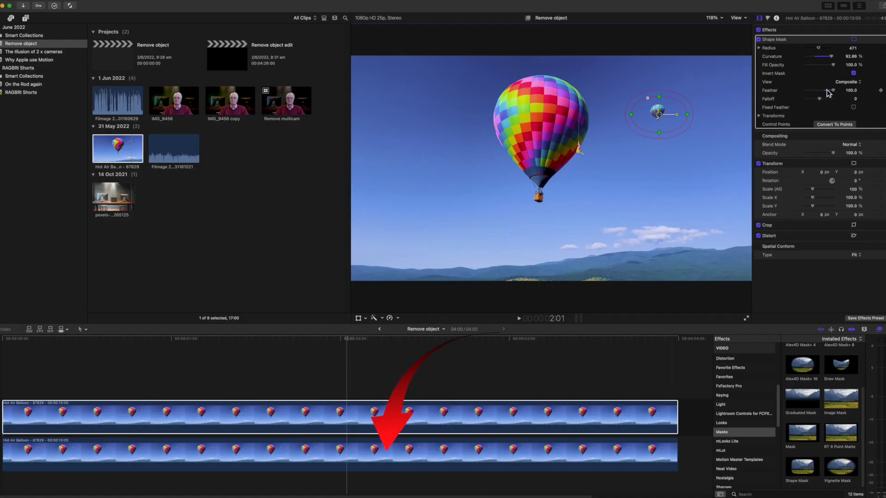
Step: Disable the lower clip and uncheck Invert Mask on the upper clip to preview the masked oval
click(440, 460)
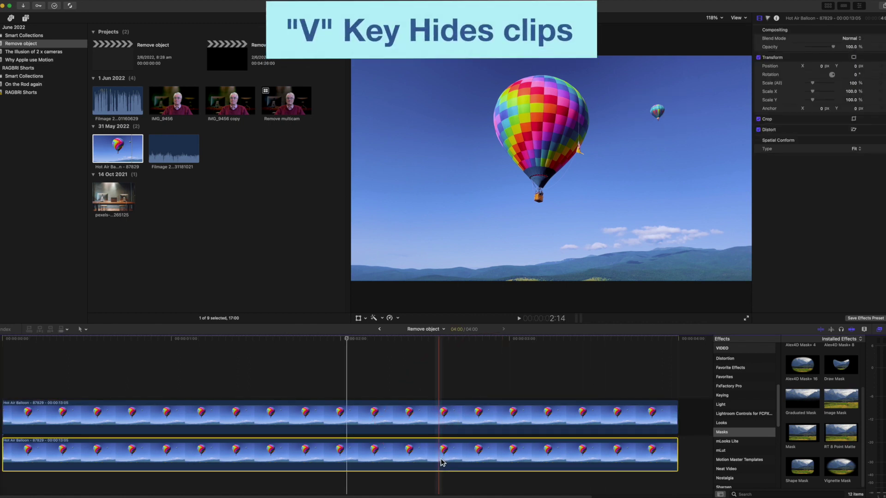
key(v)
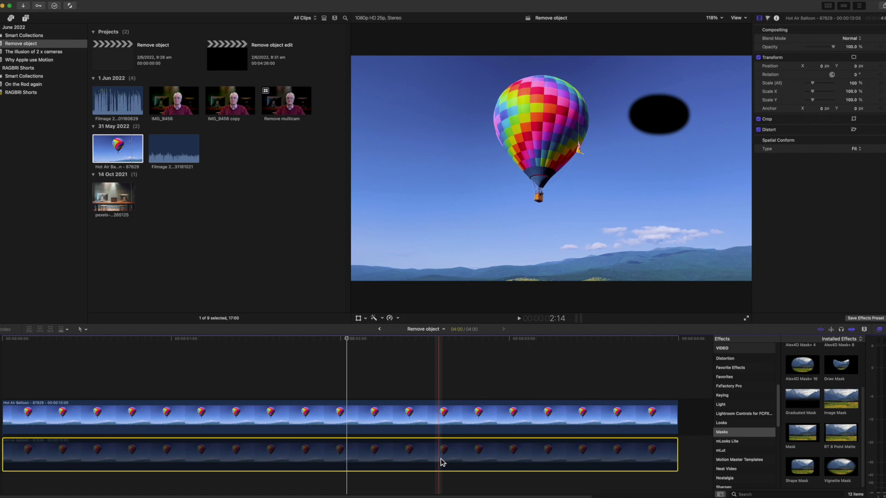
click(452, 418)
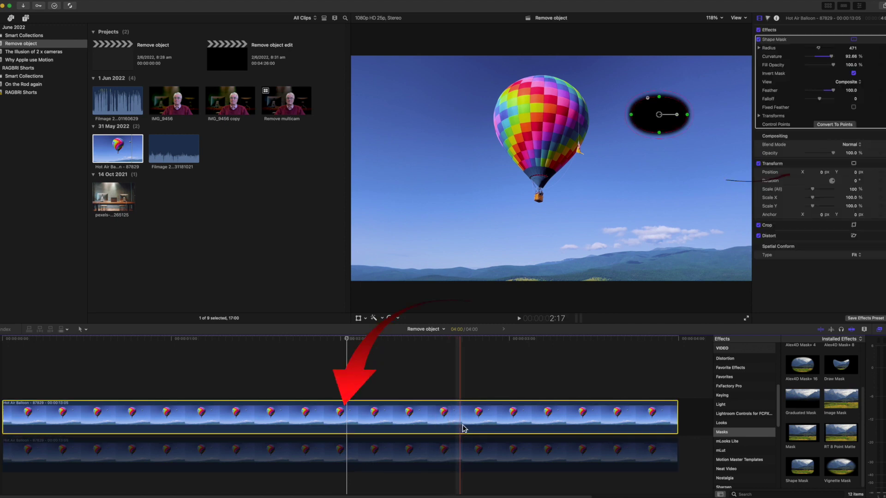
click(853, 74)
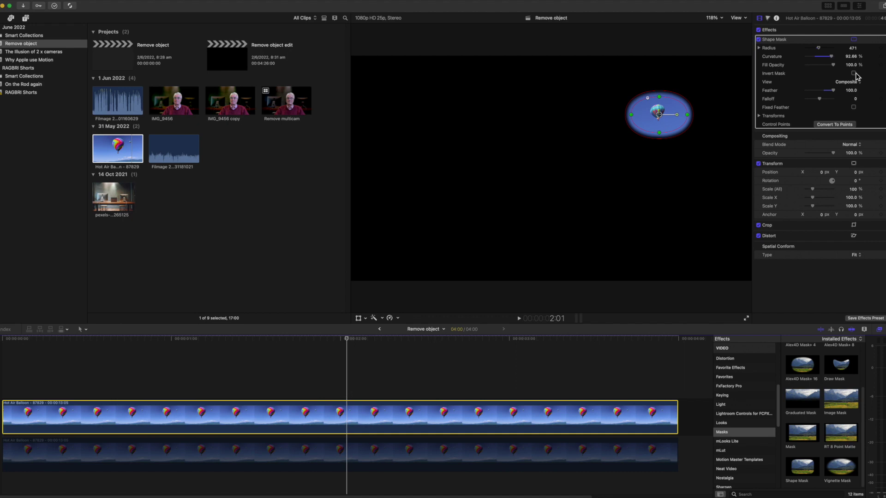
Step: Enable the lower balloon copy, toggle it off to compare, then re-enable it to fill the hole
click(556, 451)
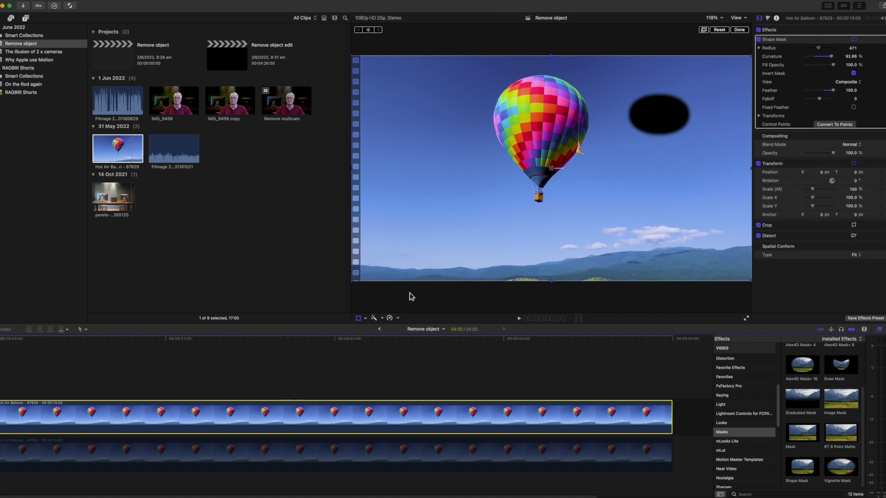
click(456, 455)
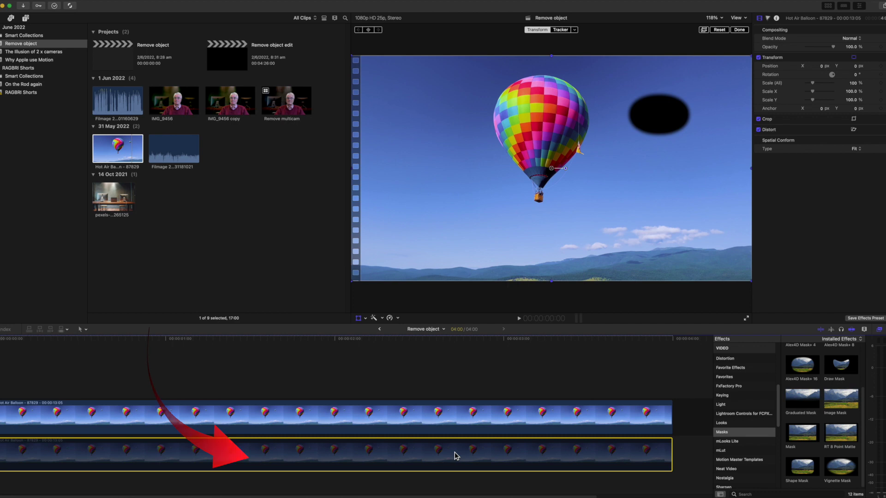
key(v)
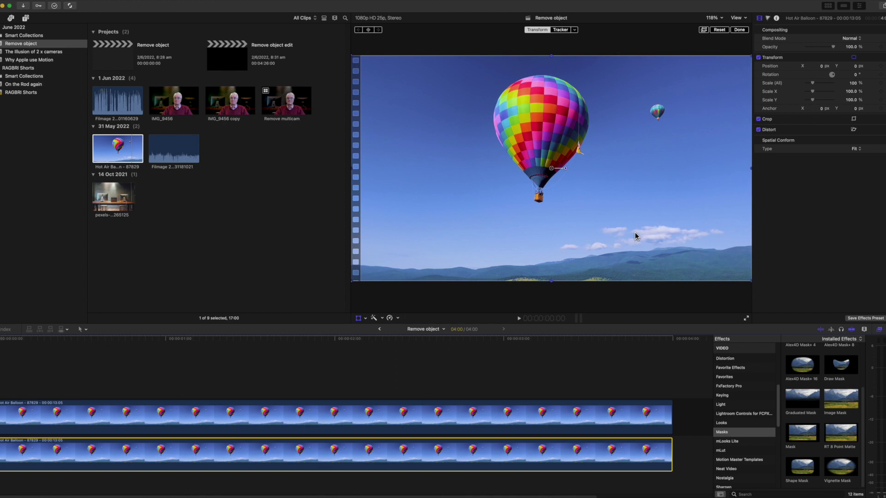
key(super+z)
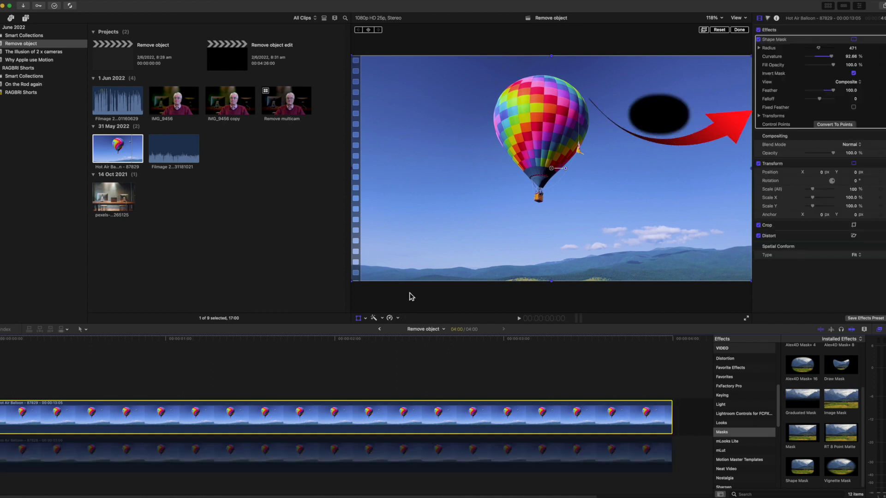
click(455, 456)
key(v)
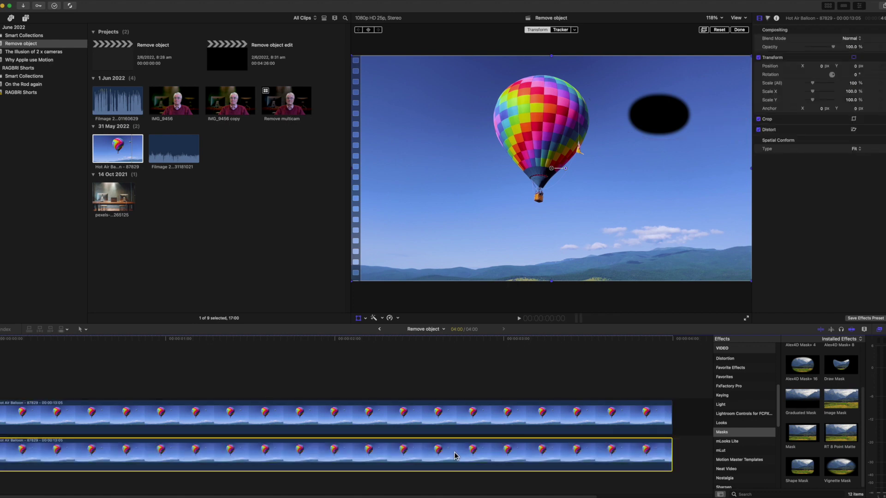
Step: Offset the lower copy left and down to Position -132.1, -129.3 so sky covers the balloon
right_click(634, 236)
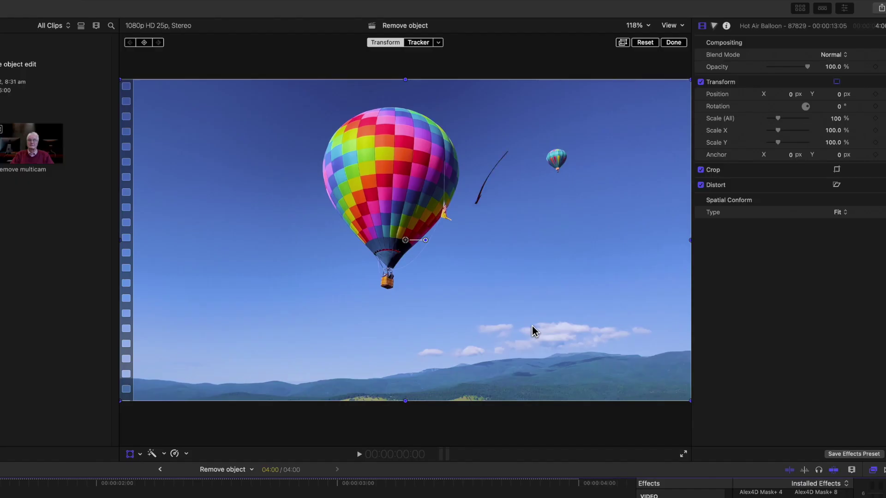
mouse_move(532, 325)
mouse_down()
mouse_move(500, 338)
mouse_move(493, 363)
mouse_up()
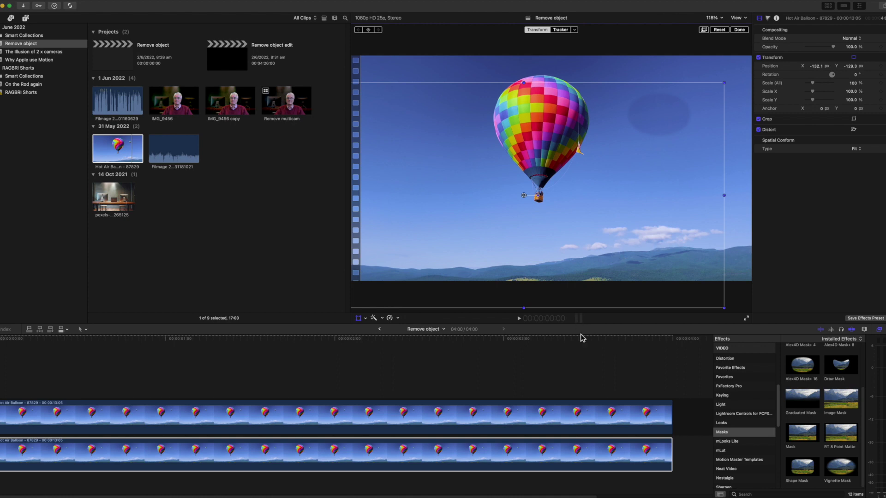
click(548, 415)
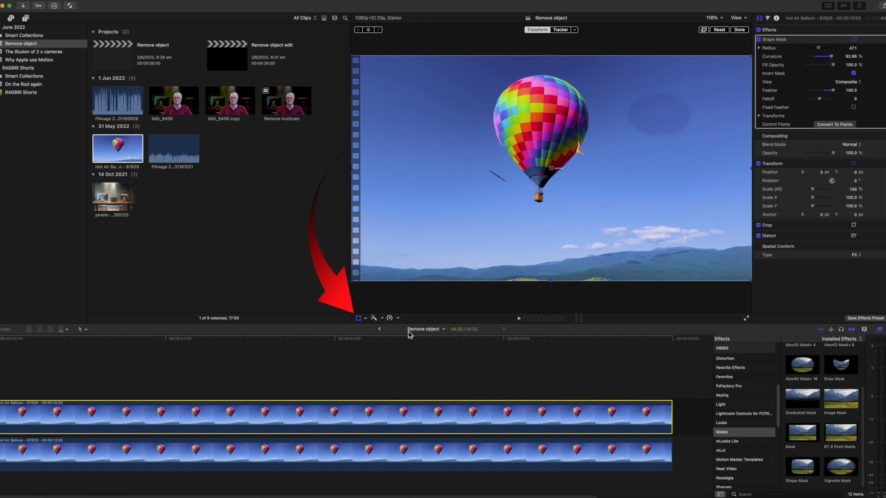
Step: Enlarge the mask feather slightly, then slide the lower sky copy to the right
click(358, 318)
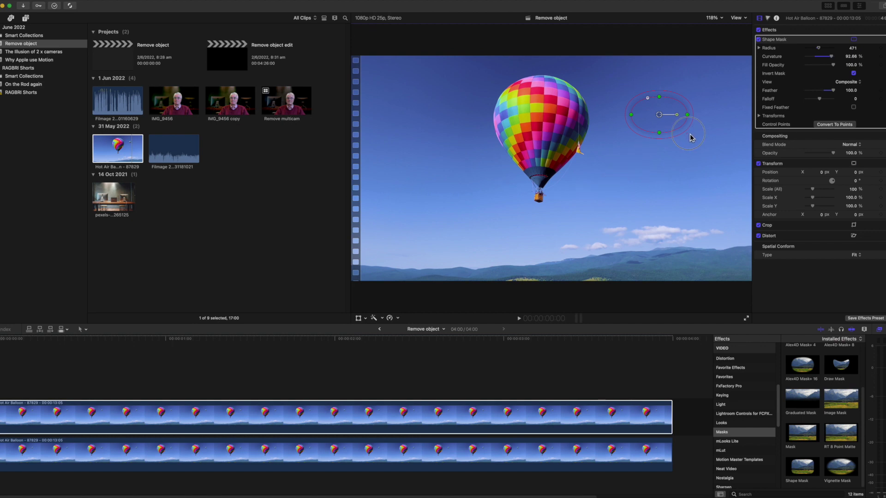
mouse_move(693, 110)
mouse_down()
mouse_move(707, 110)
mouse_move(696, 113)
mouse_up()
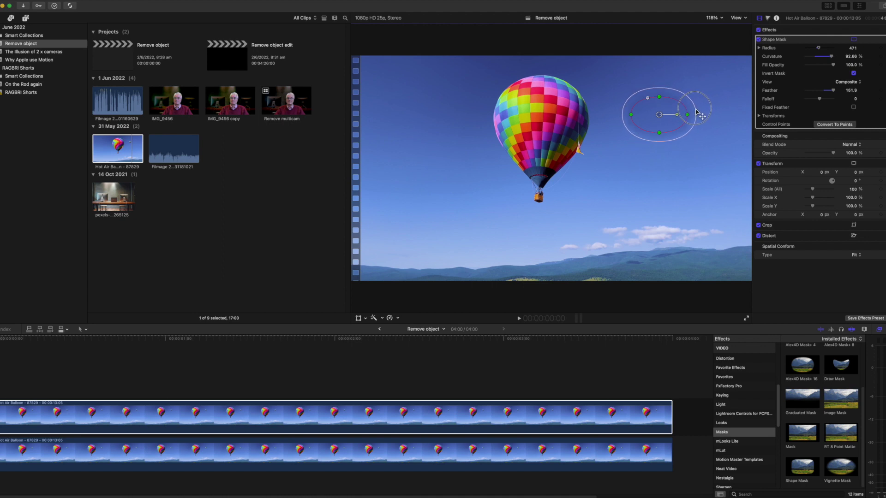
click(540, 459)
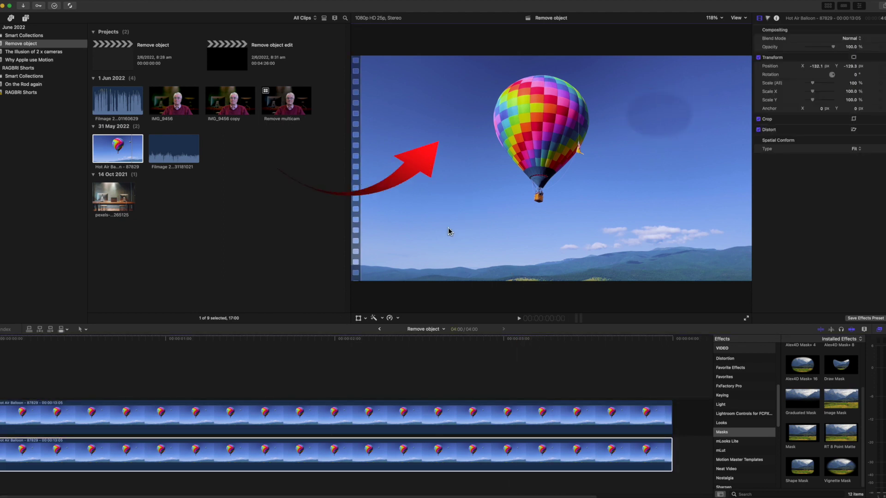
click(358, 318)
drag(457, 209, 725, 171)
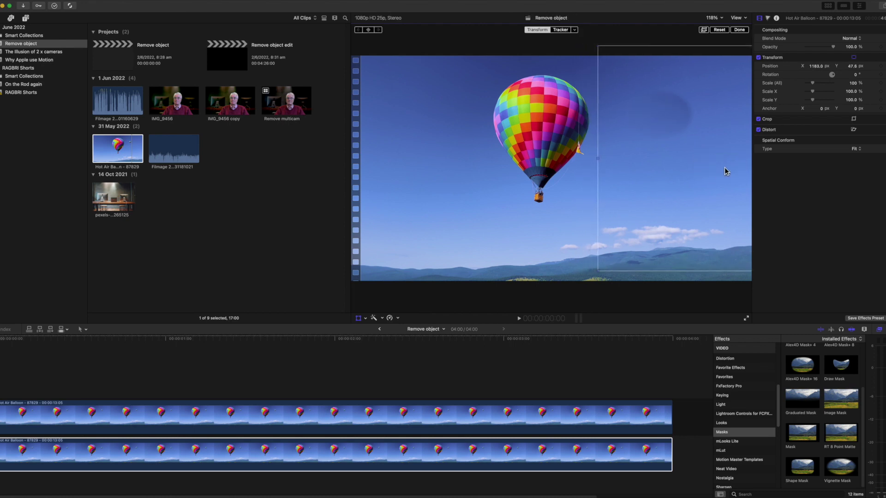
Step: Widen the upper clip's shape mask feather to 663.2
click(543, 417)
click(359, 319)
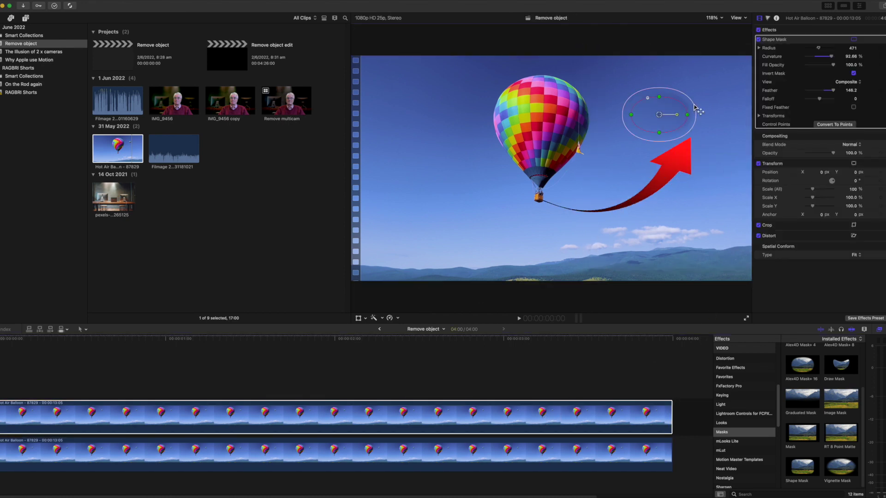
drag(698, 109, 722, 106)
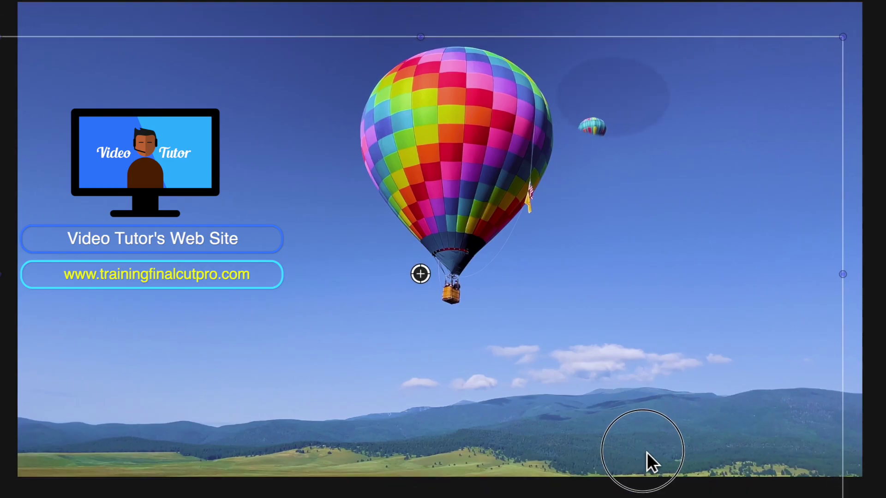
Step: Nudge the lower copy slightly left and down, then play back the shot to review
drag(652, 268, 604, 265)
mouse_move(541, 448)
mouse_down()
mouse_move(530, 449)
mouse_move(540, 456)
mouse_up()
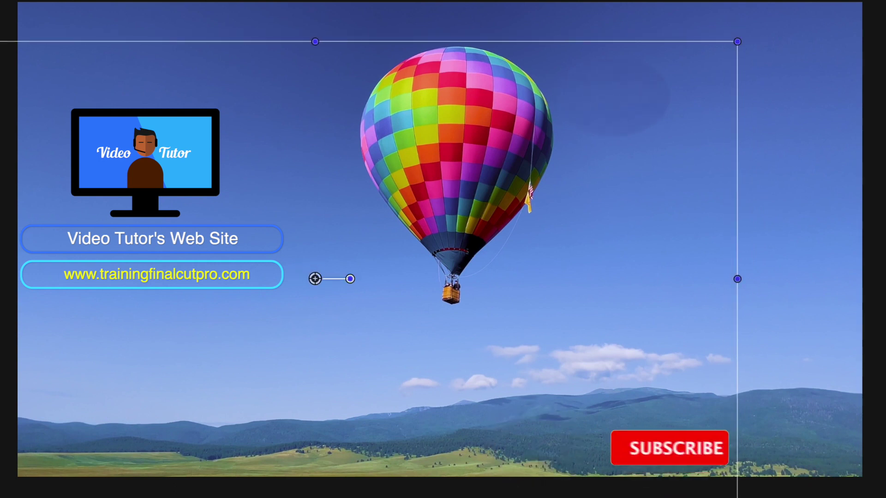
key(space)
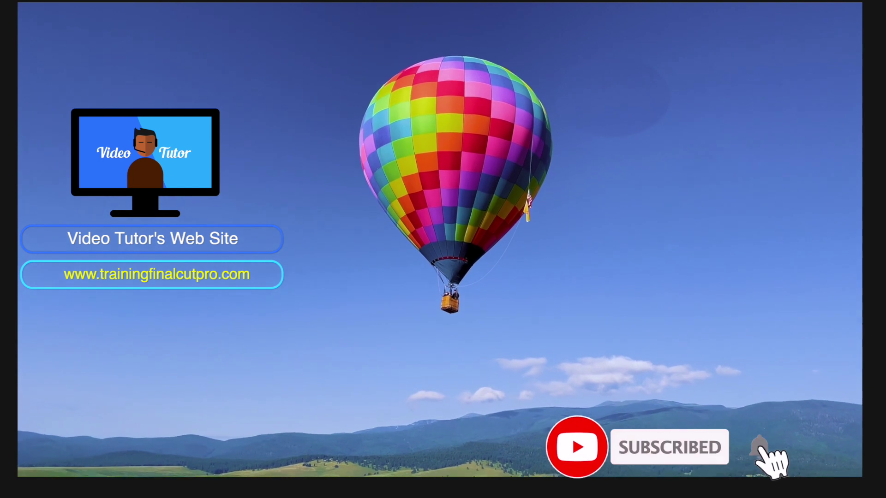